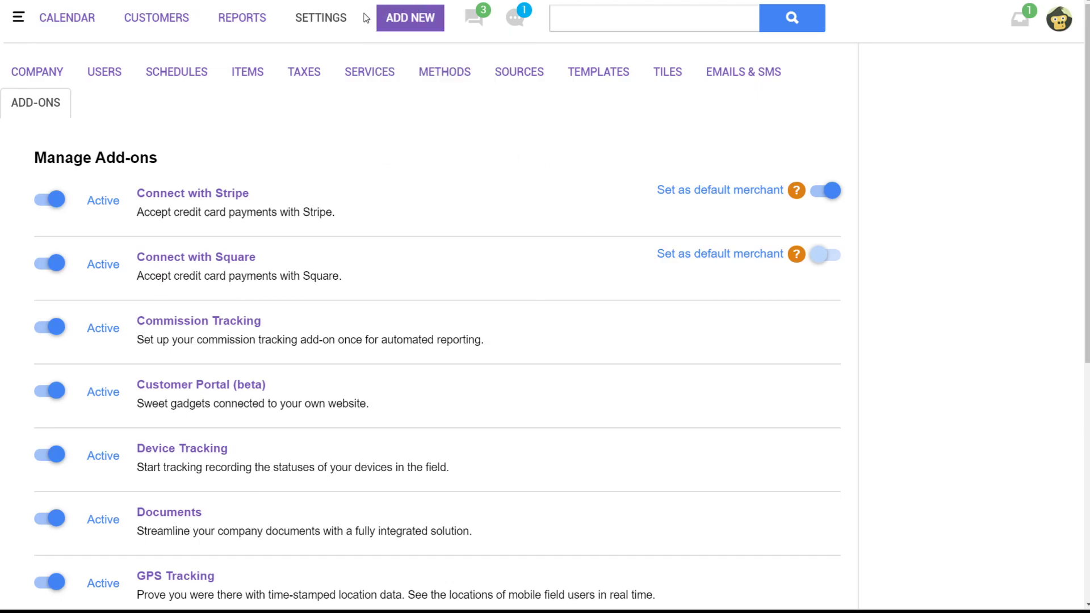
Step: Open the Commission Tracking add-on panel from the Settings add-ons list
left_click(328, 18)
scroll(243, 316, "down", 1)
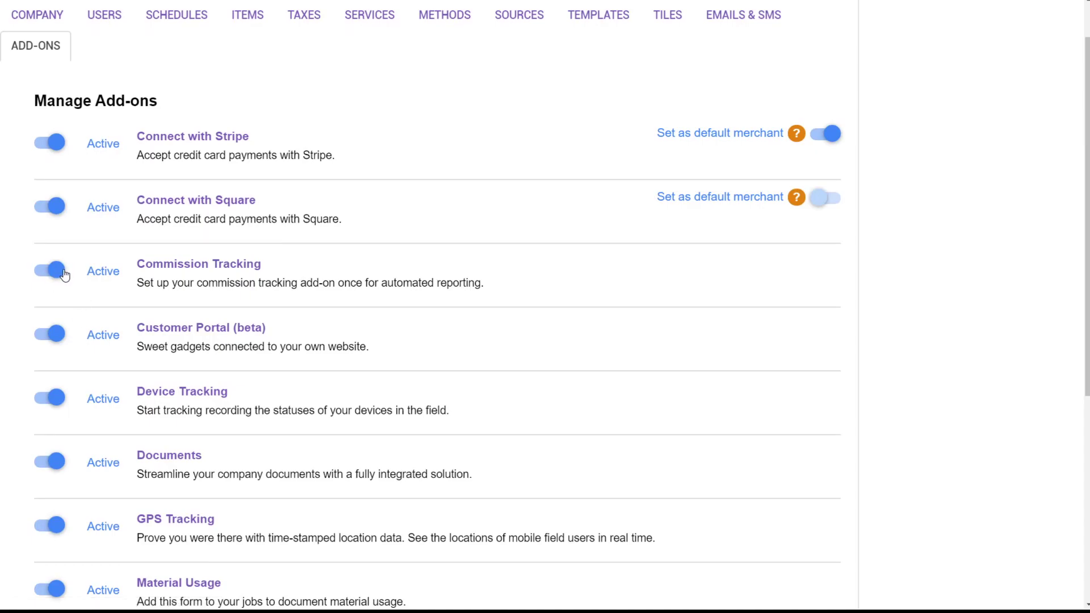
left_click(170, 265)
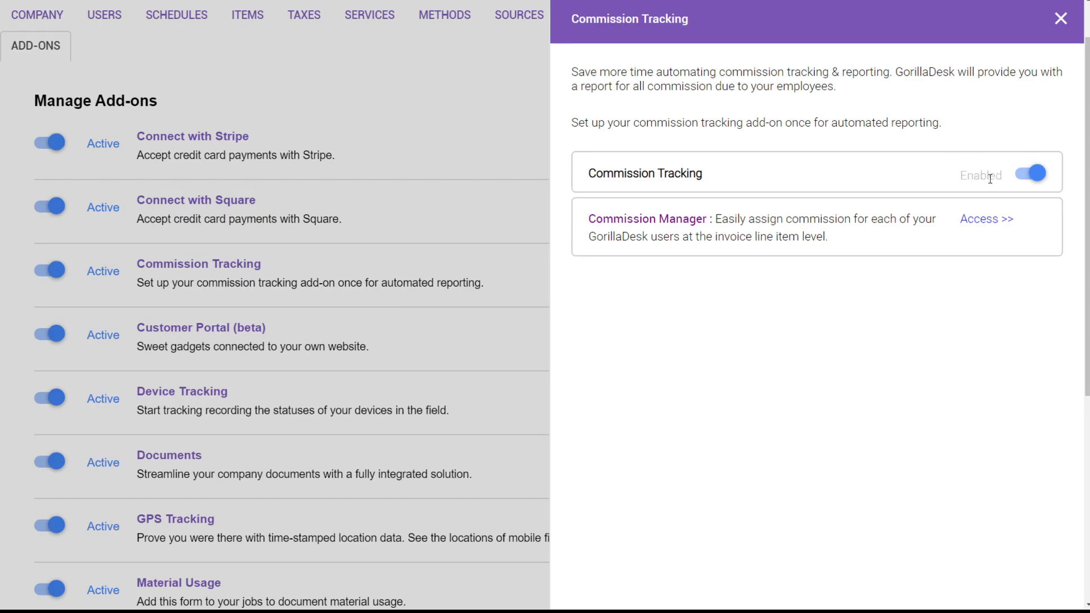
left_click(994, 224)
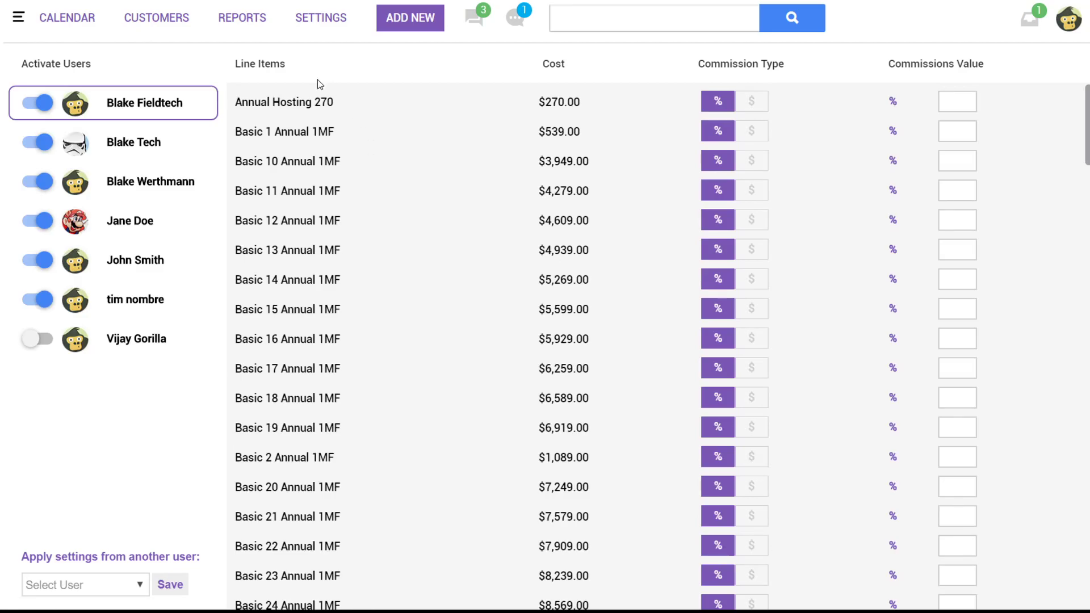
Step: Return to the calendar week view for Feb 23 – 29, 2020
left_click(82, 21)
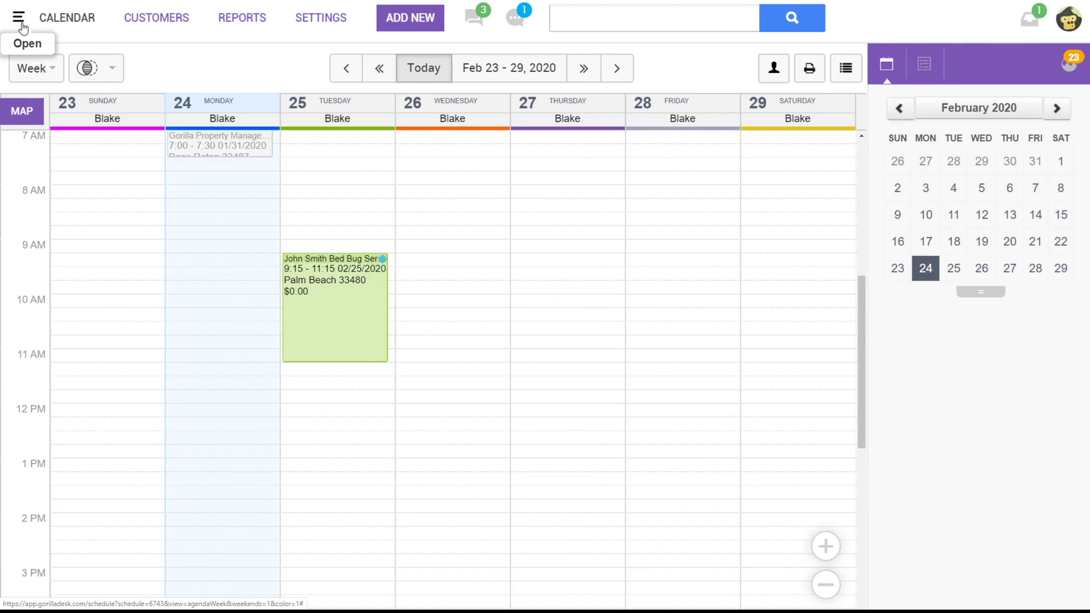
Step: Open the Commissions report for 02/01/2020–02/29/2020 from the navigation sidebar
left_click(19, 23)
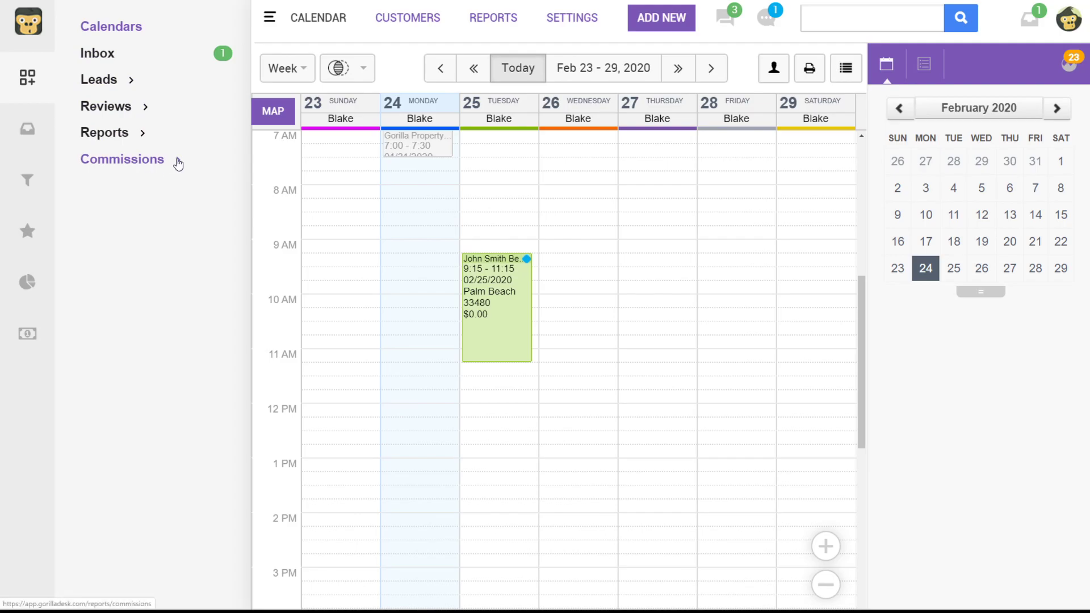
left_click(177, 160)
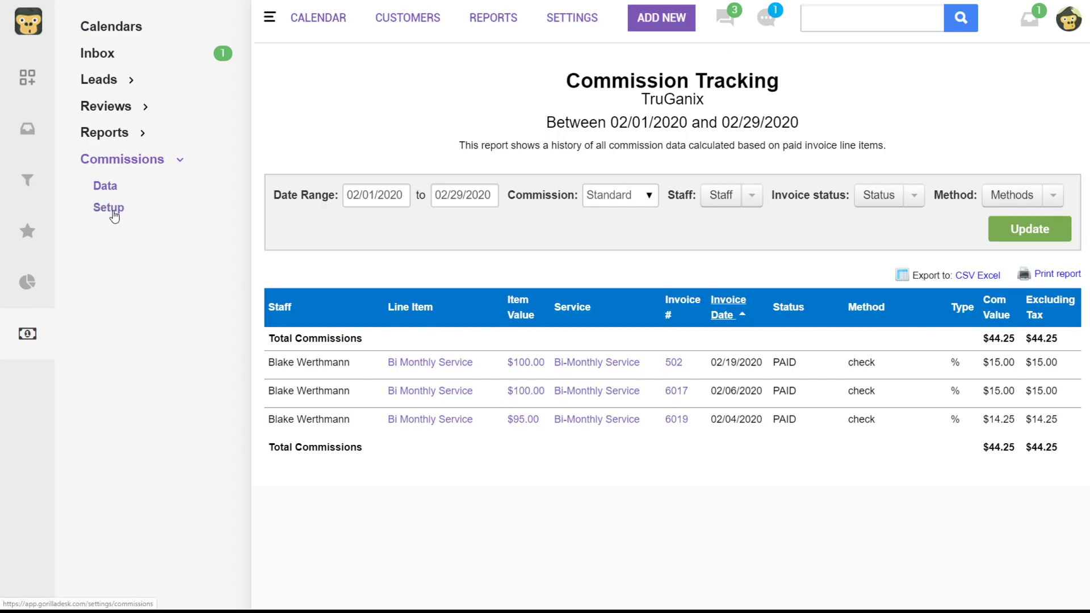
Step: In commission setup, make Annual Hosting 270 a flat-dollar commission and activate the last user
left_click(117, 210)
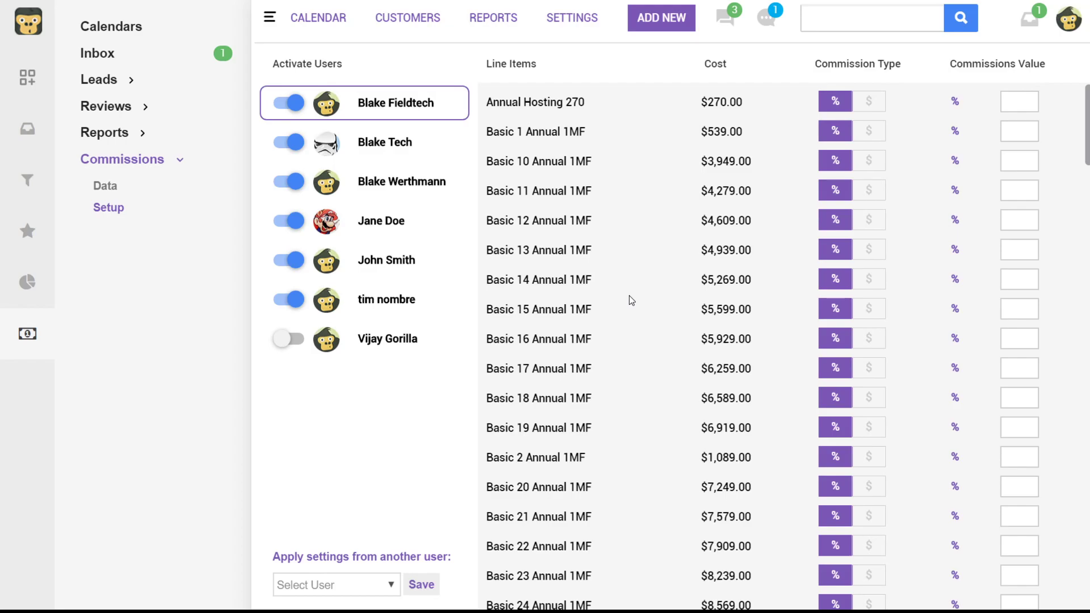
mouse_move(572, 22)
left_click(870, 104)
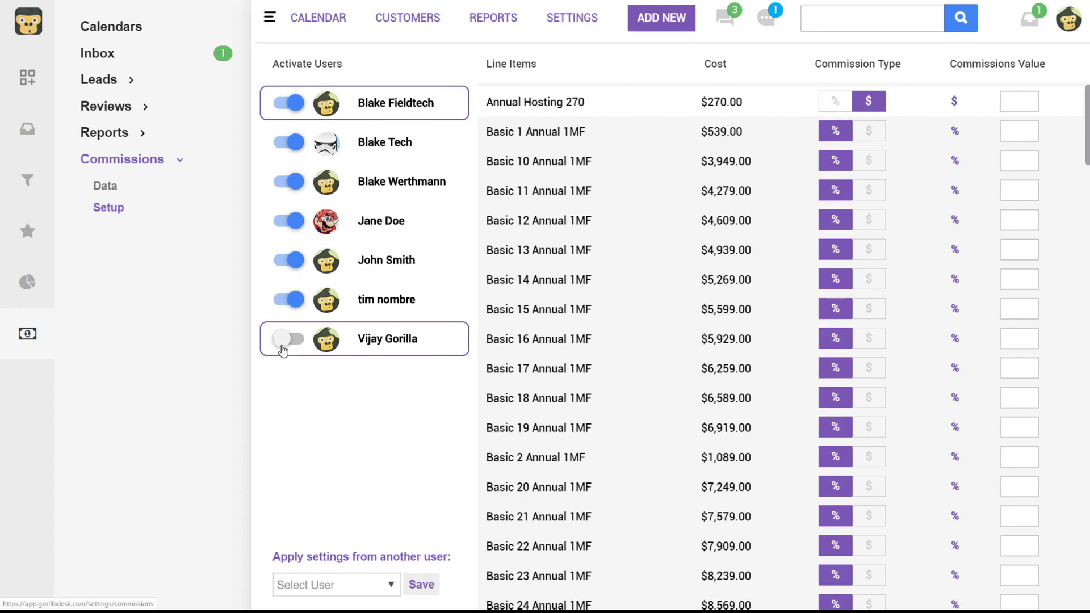
left_click(283, 348)
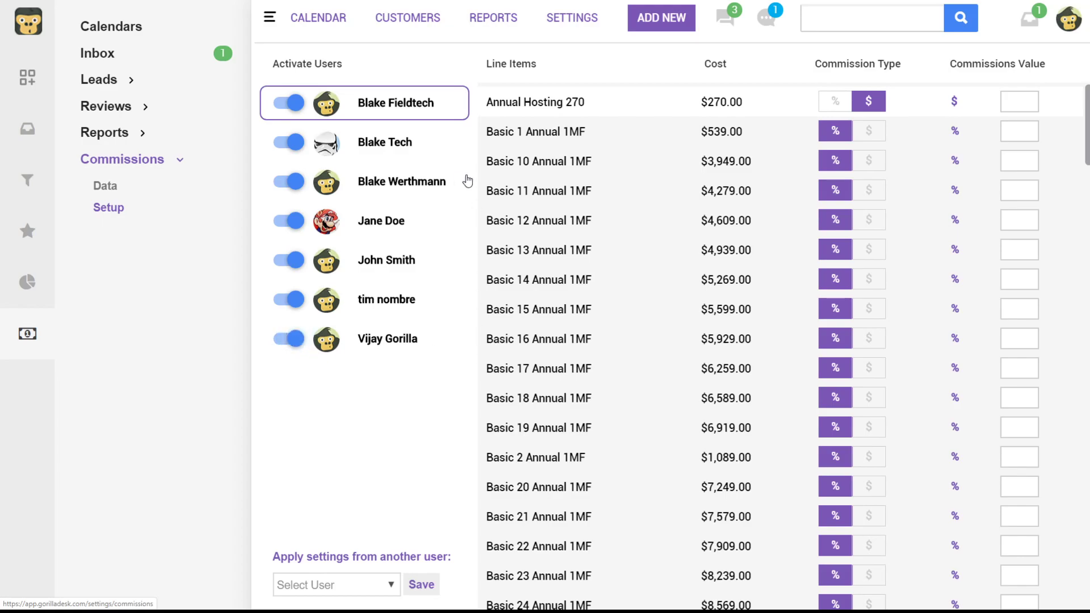
Step: Browse the second and third users' line-item commission rates, then reselect the second user
left_click(395, 143)
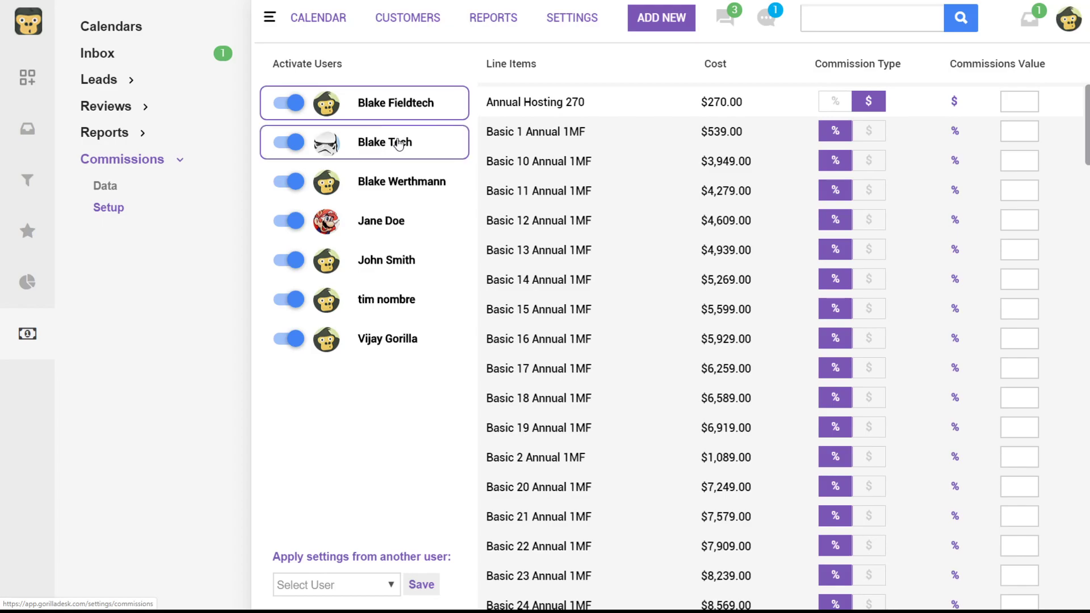
scroll(876, 242, "down", 3)
scroll(875, 243, "down", 5)
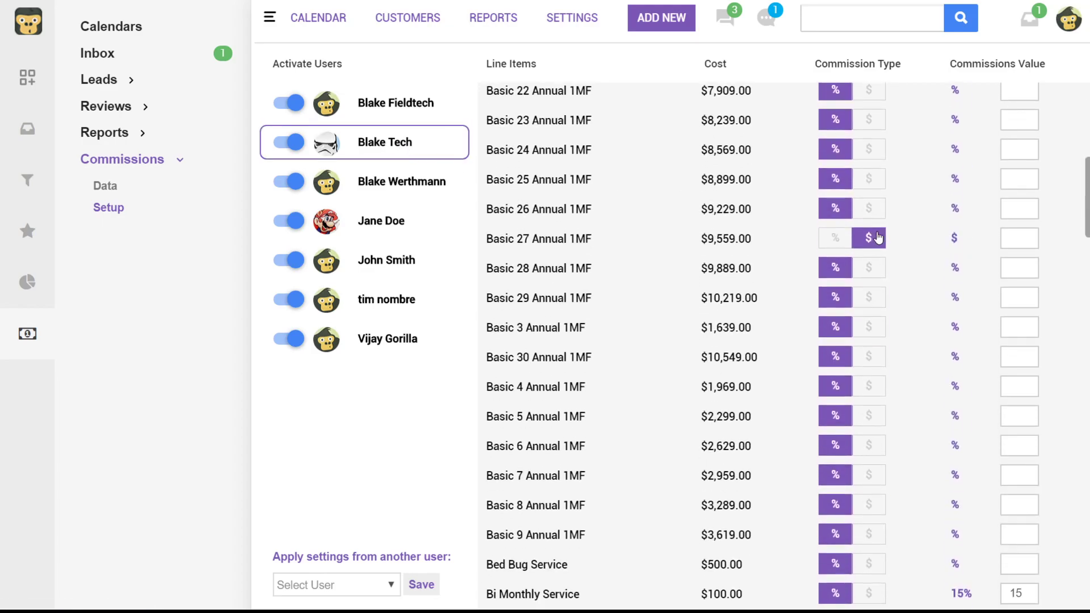
scroll(879, 237, "down", 5)
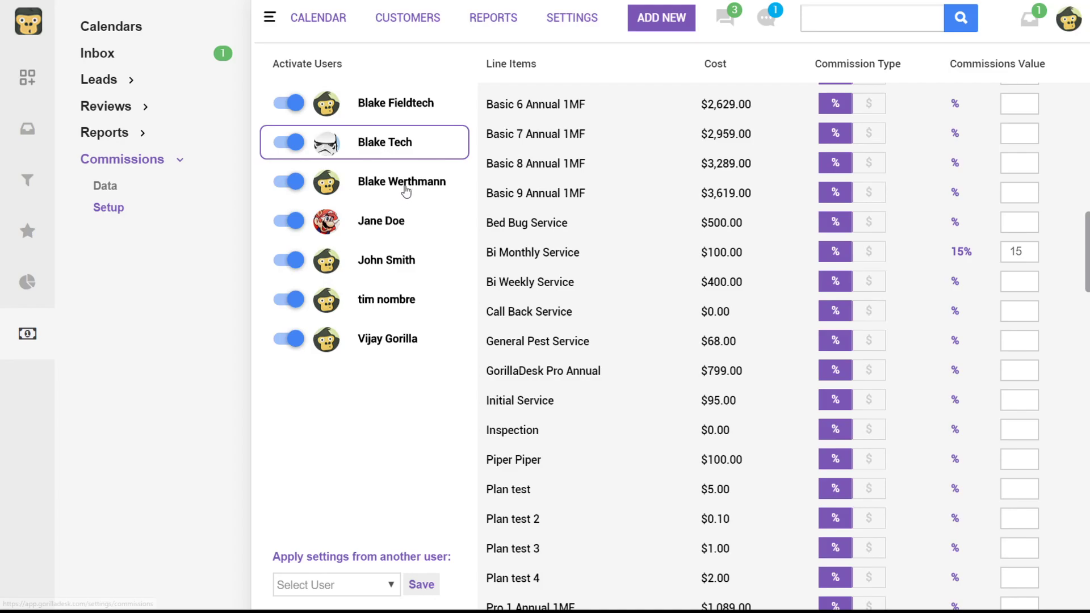
left_click(415, 183)
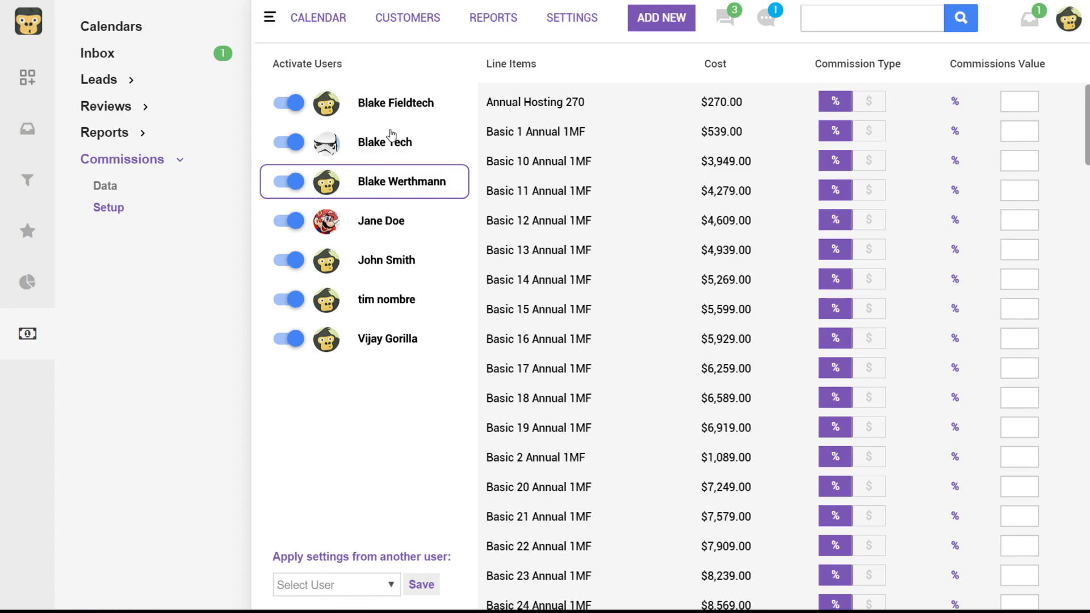
left_click(390, 139)
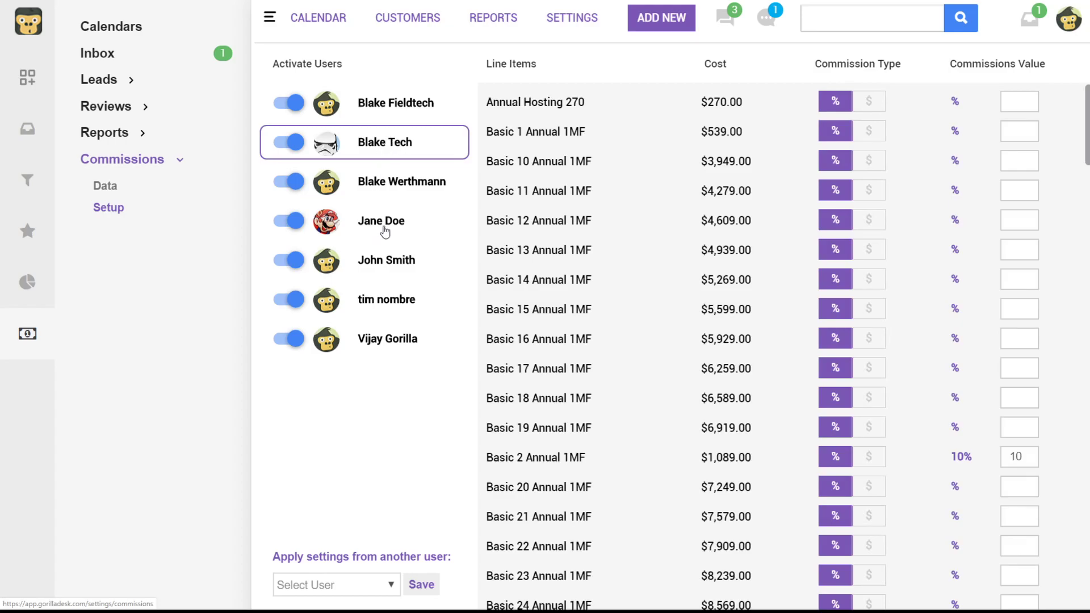
Step: Apply the second user's commission settings to the fourth user, then reopen the commission report
left_click(380, 226)
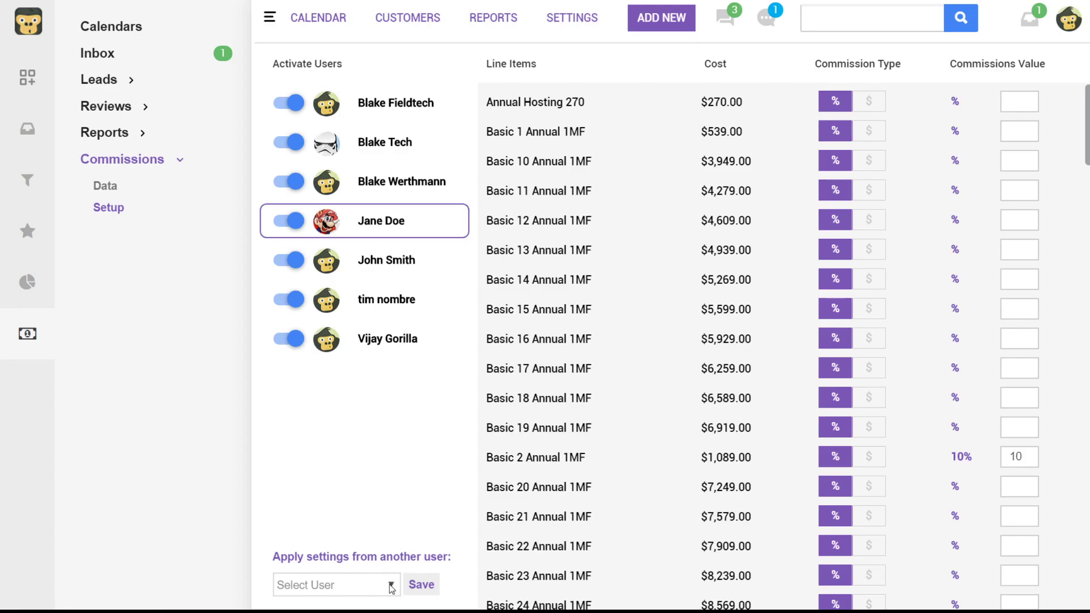
left_click(391, 586)
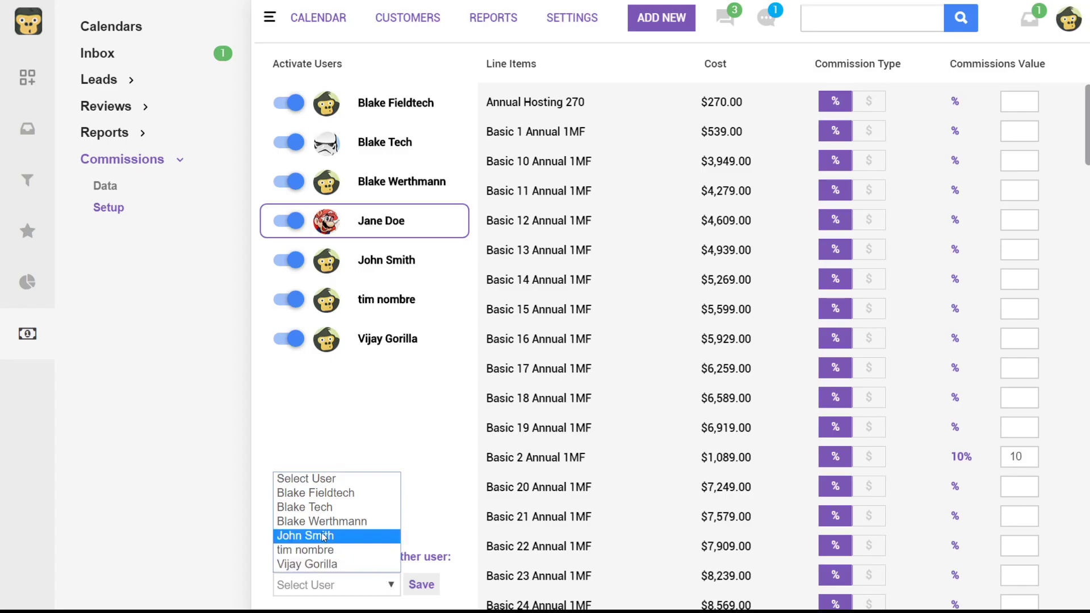
left_click(328, 510)
left_click(421, 585)
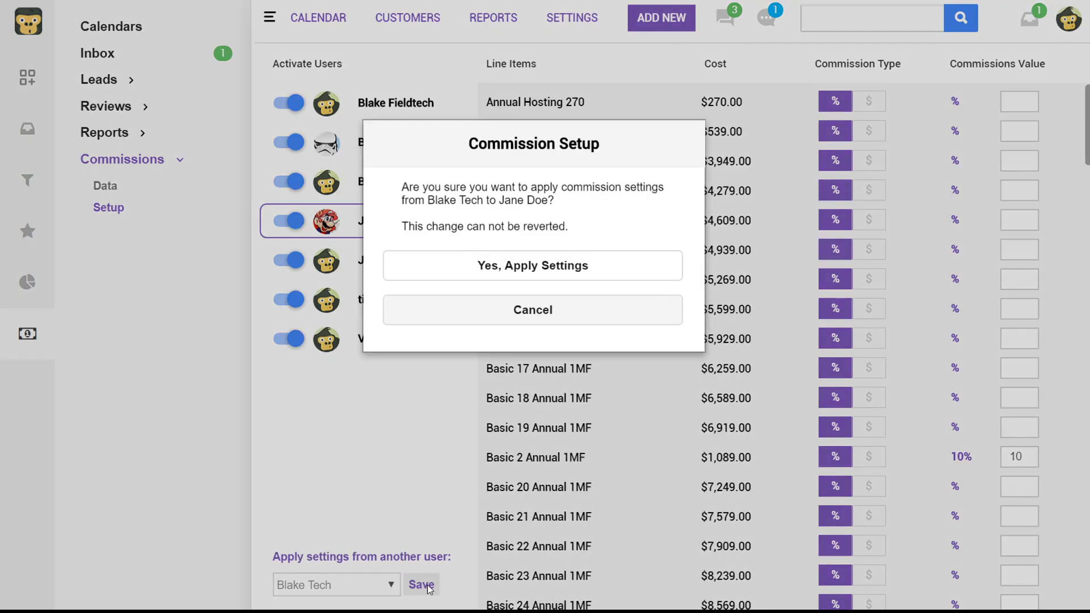
left_click(528, 272)
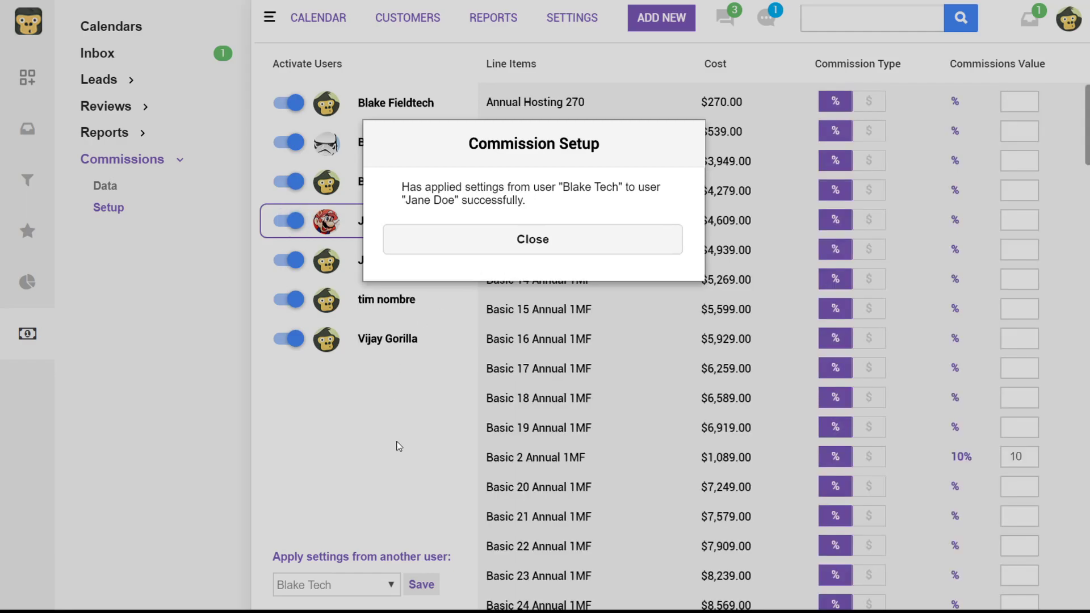
left_click(399, 448)
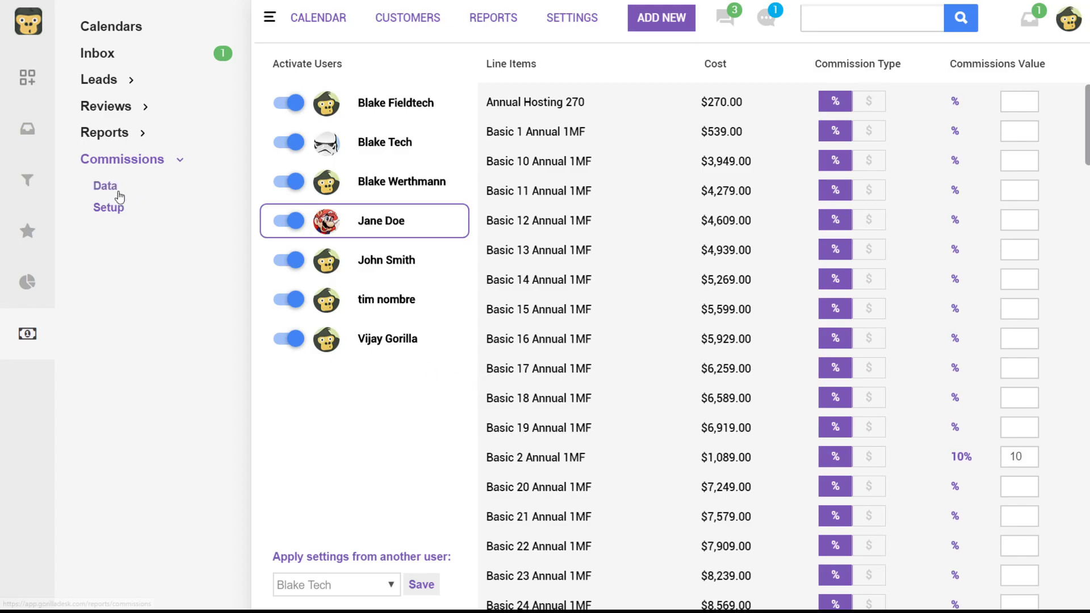
left_click(107, 190)
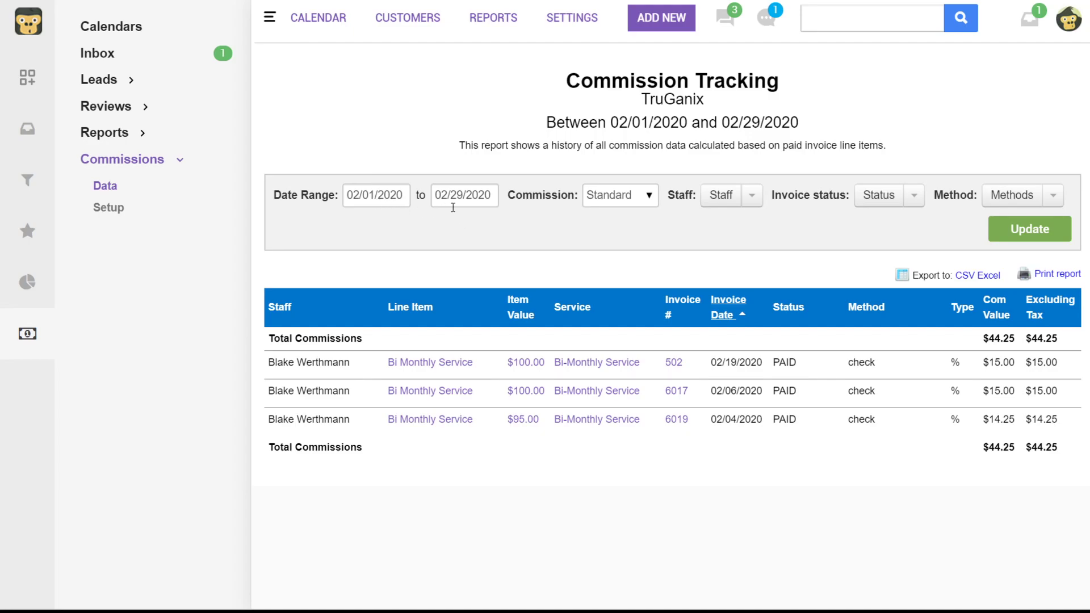
left_click(650, 196)
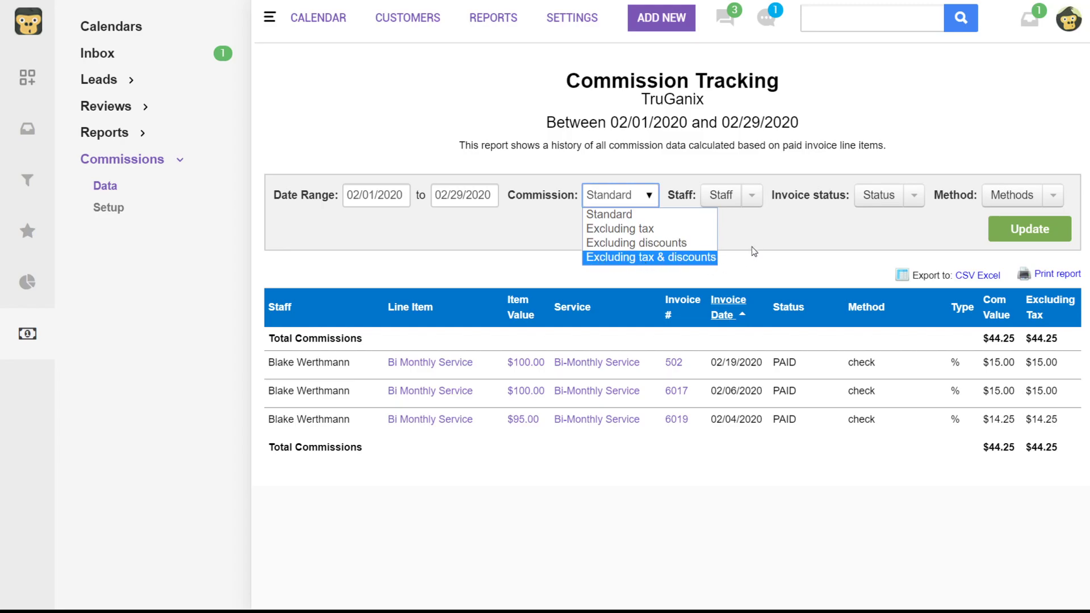
left_click(754, 216)
left_click(752, 195)
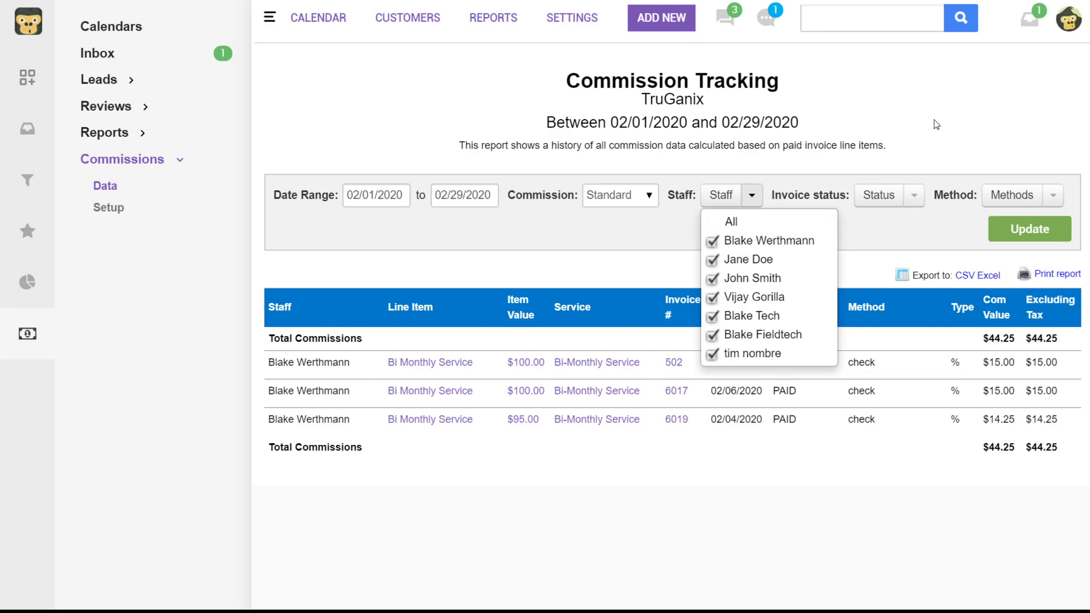
left_click(929, 170)
left_click(913, 195)
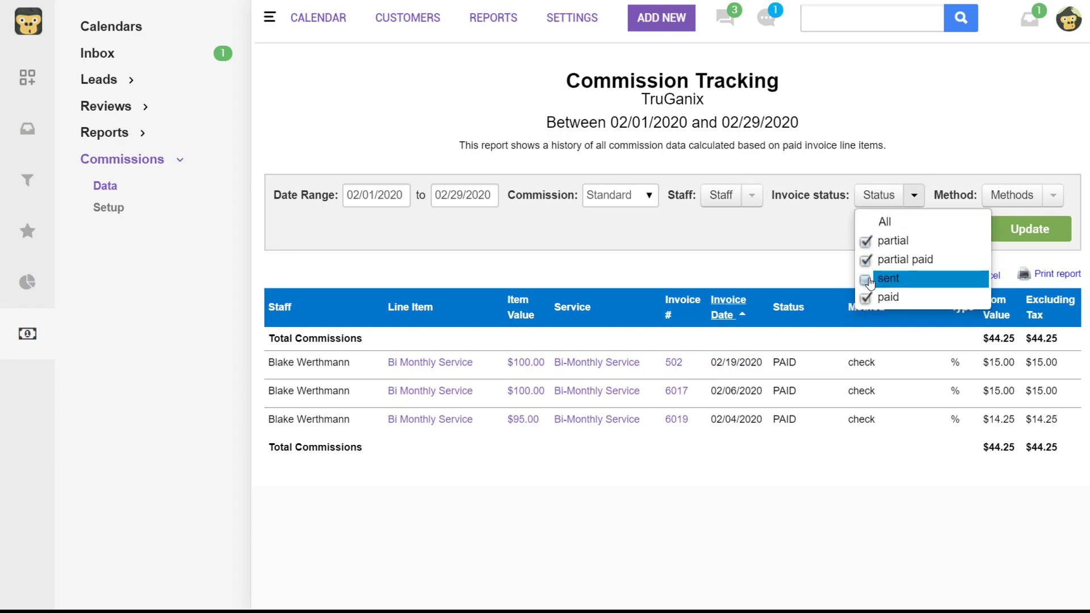
left_click(969, 107)
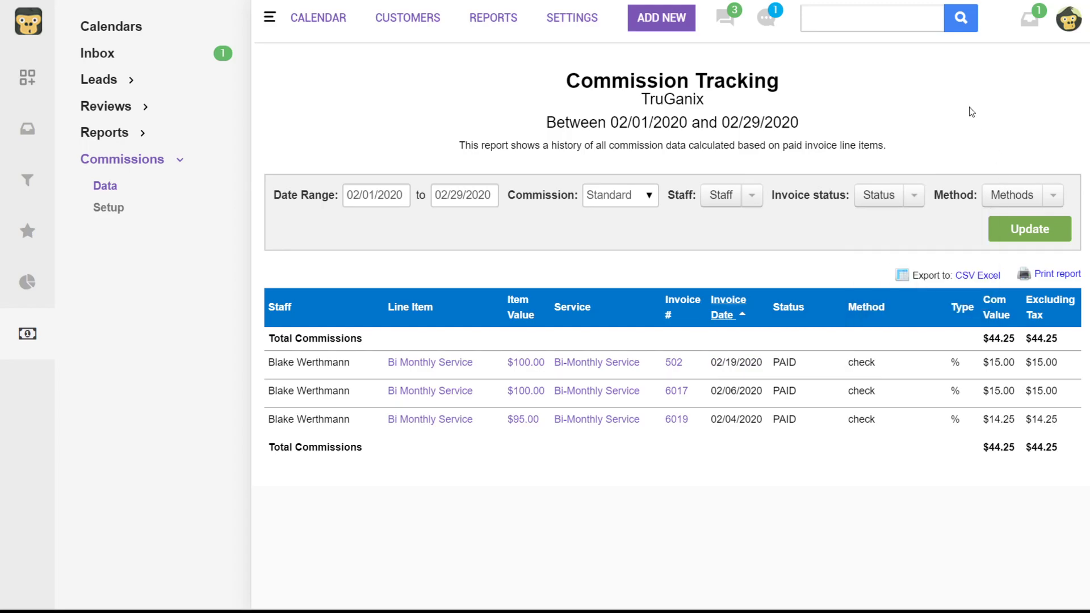
left_click(1053, 195)
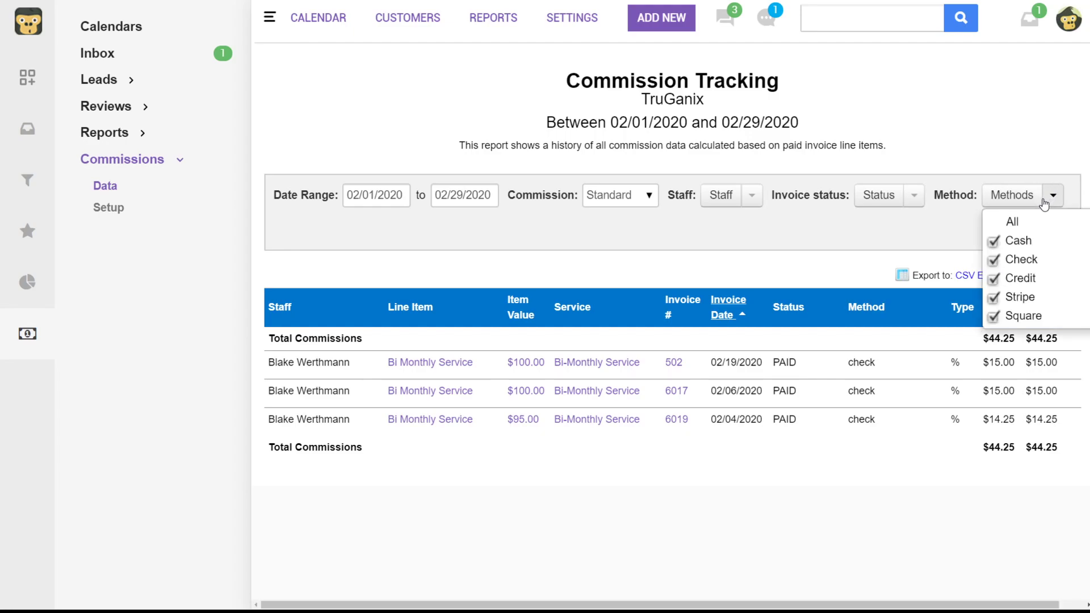
left_click(1001, 110)
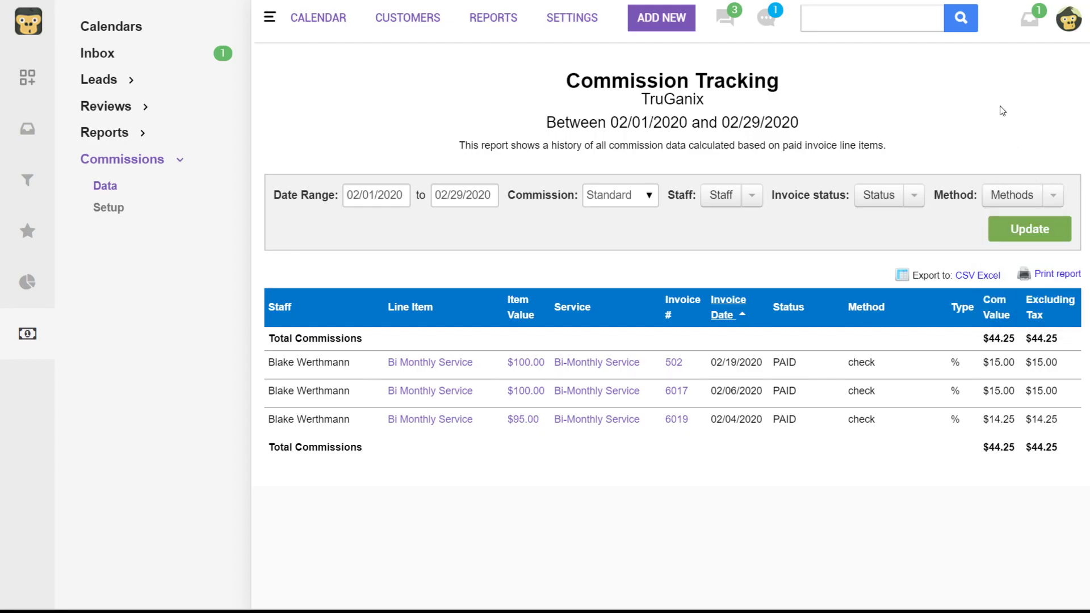